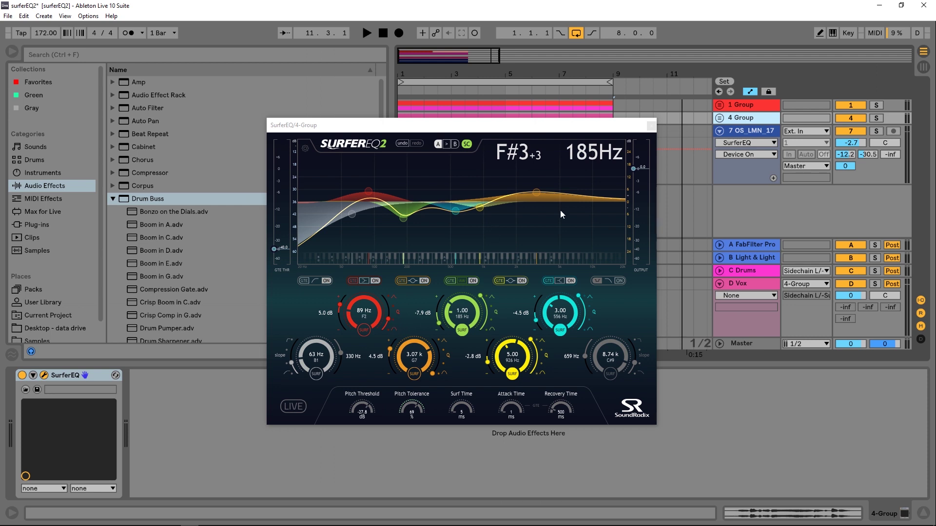
A/B the group's SurferEQ bypassed versus active, both stopped and during a playback pass.
left_click(628, 412)
left_click(628, 411)
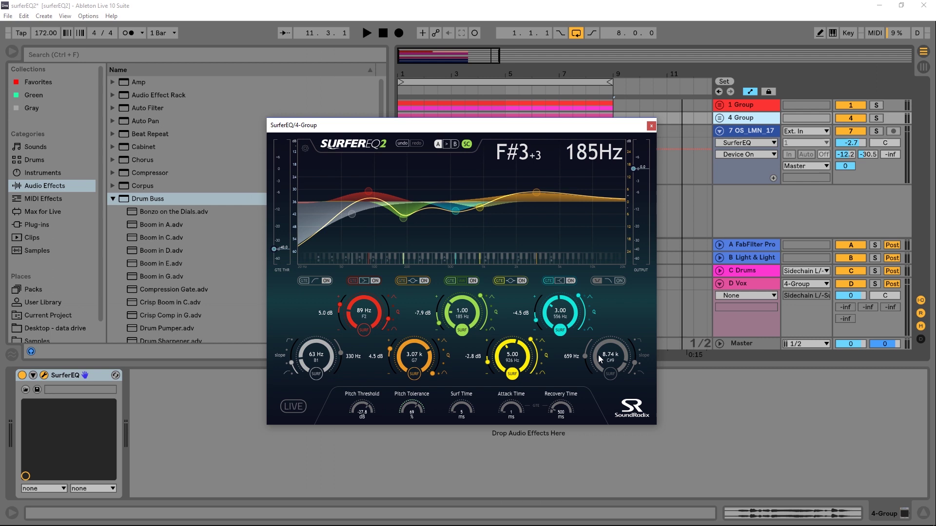
key("space")
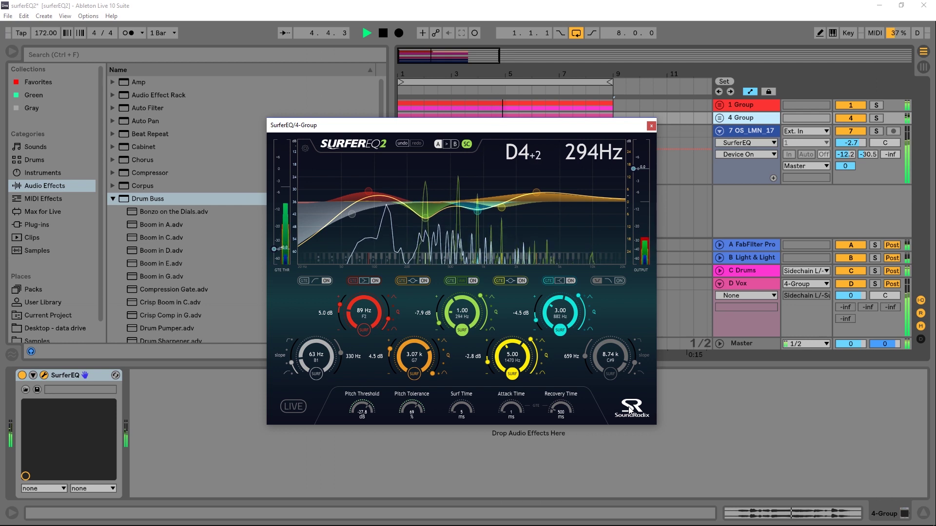
left_click(629, 408)
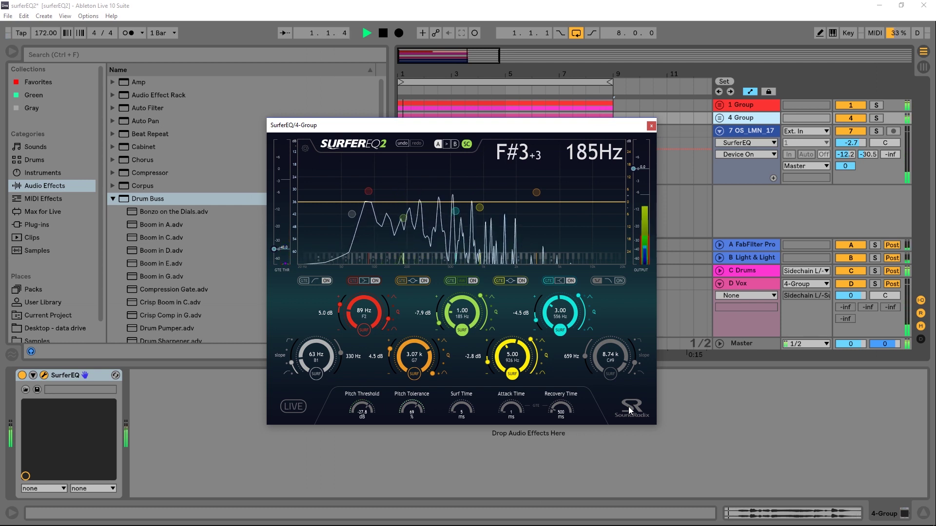
left_click(628, 409)
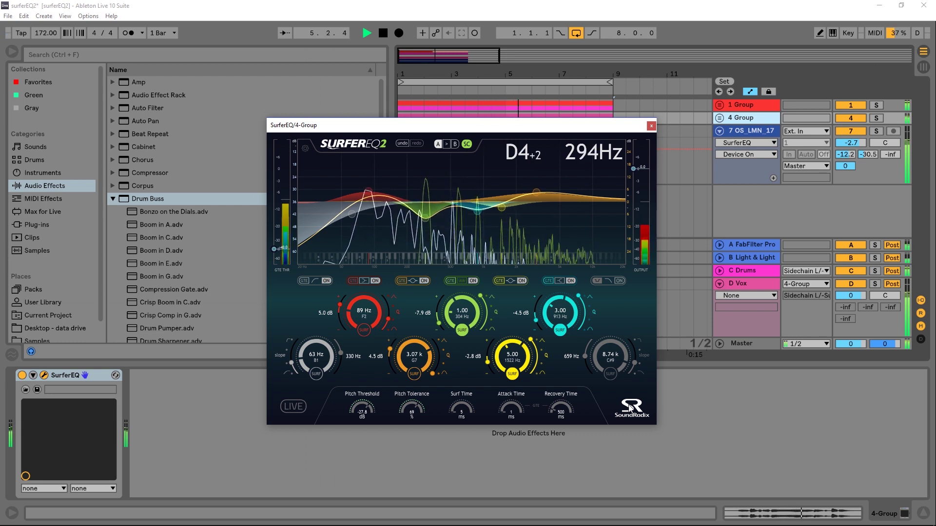
key("space")
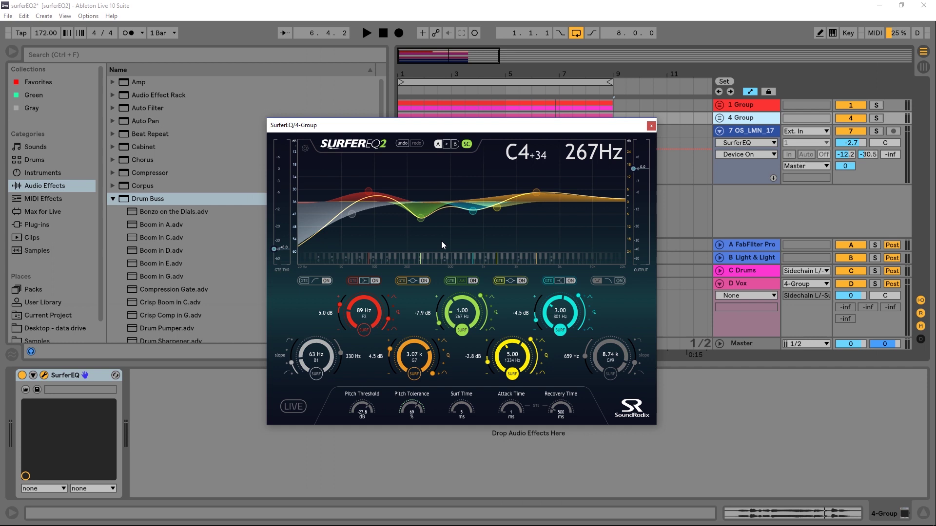
Close the SurferEQ window and delete SurferEQ from the 4 Group.
left_click(651, 126)
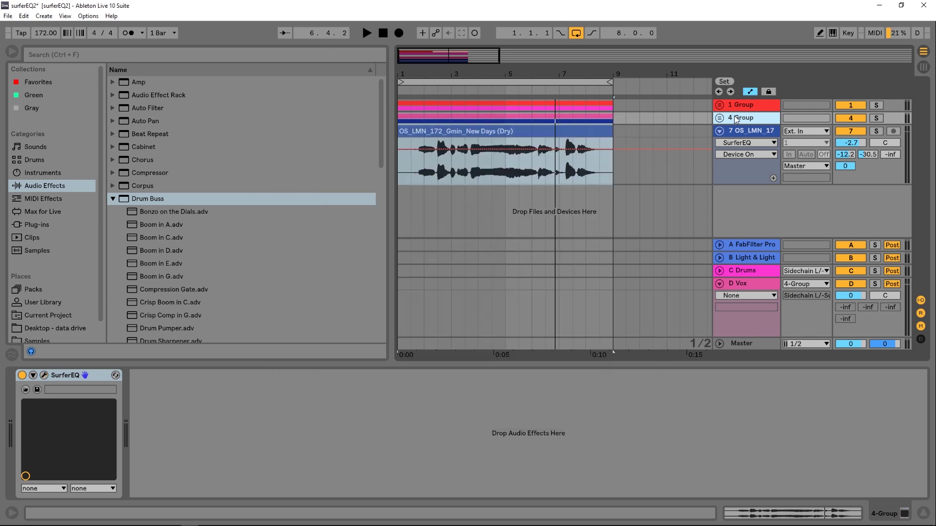
left_click(44, 375)
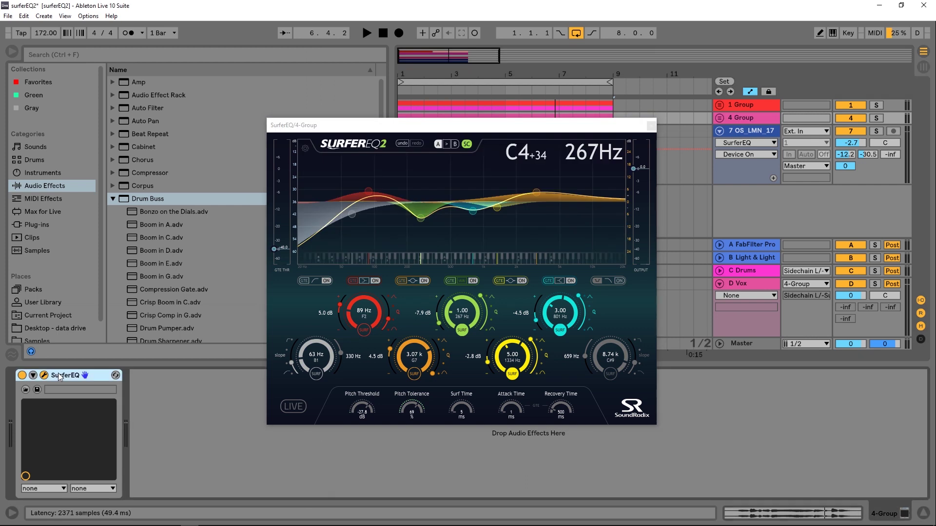
key("Delete")
Unfold and solo the 4 Group, audition it dry, then set the insert position to bar 5.
left_click(720, 118)
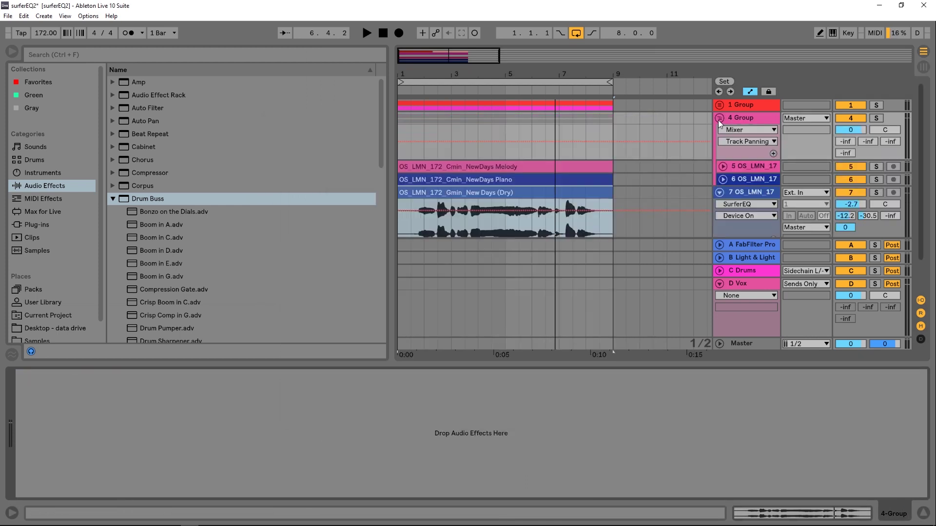
left_click(875, 119)
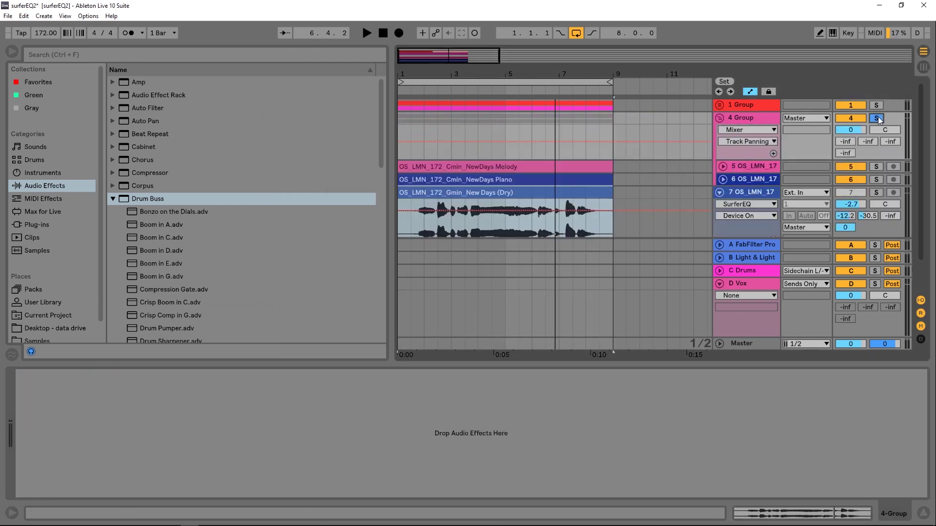
key("space")
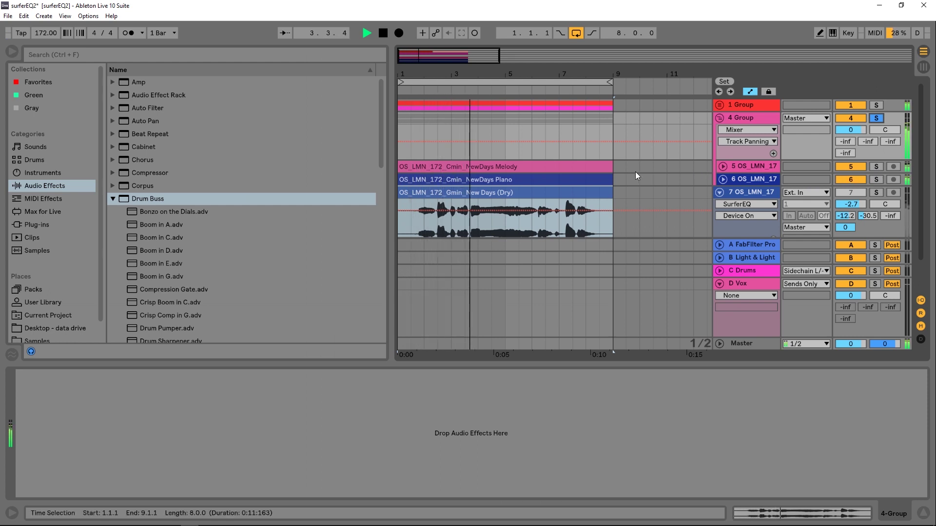
key("space")
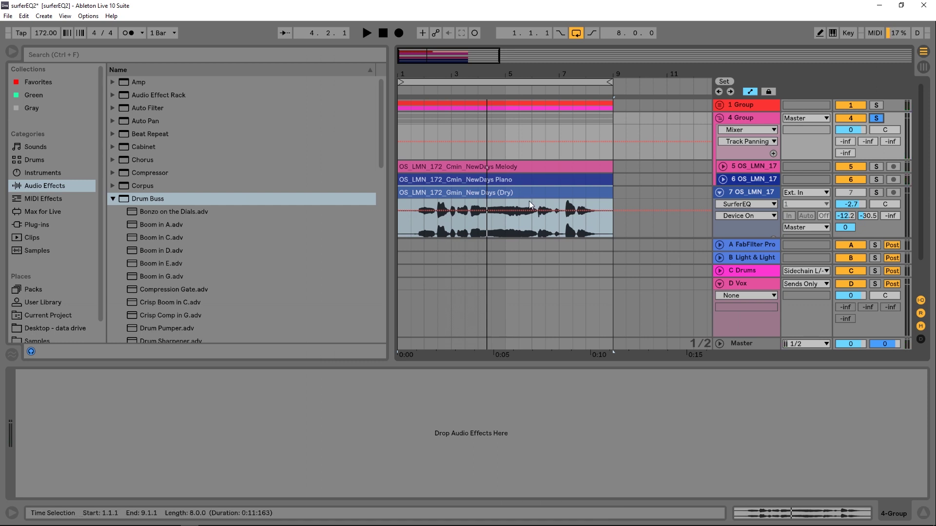
left_click(520, 105)
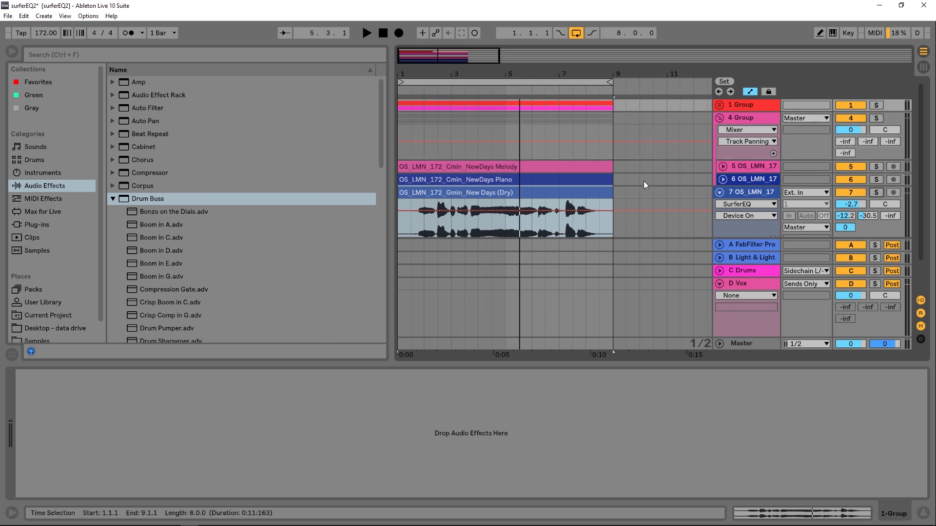
Search the Plug-ins browser for 'sur' and add SurferEQ to the 4 Group track.
left_click(41, 225)
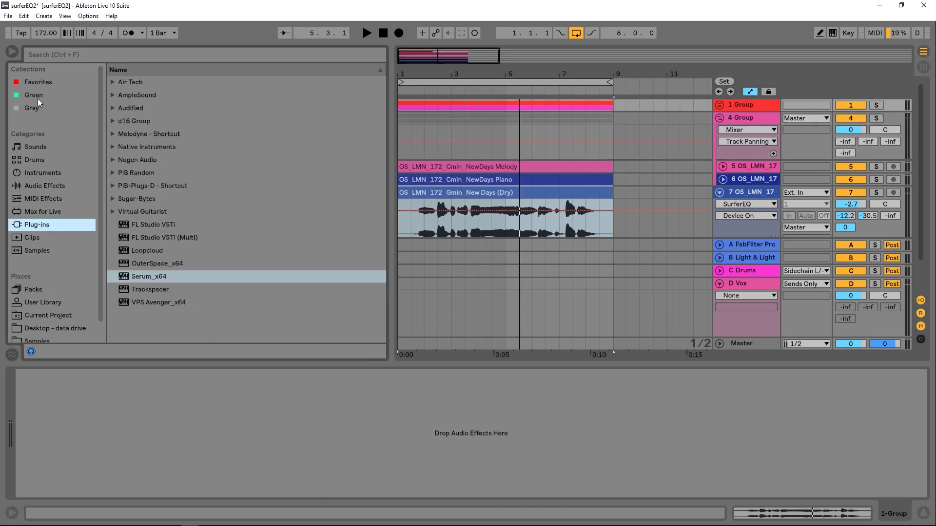
left_click(70, 56)
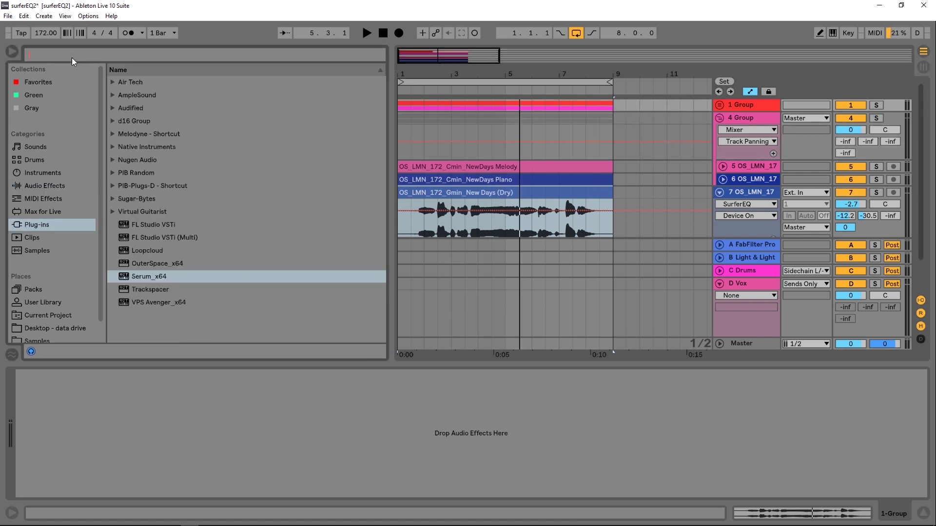
type("sur")
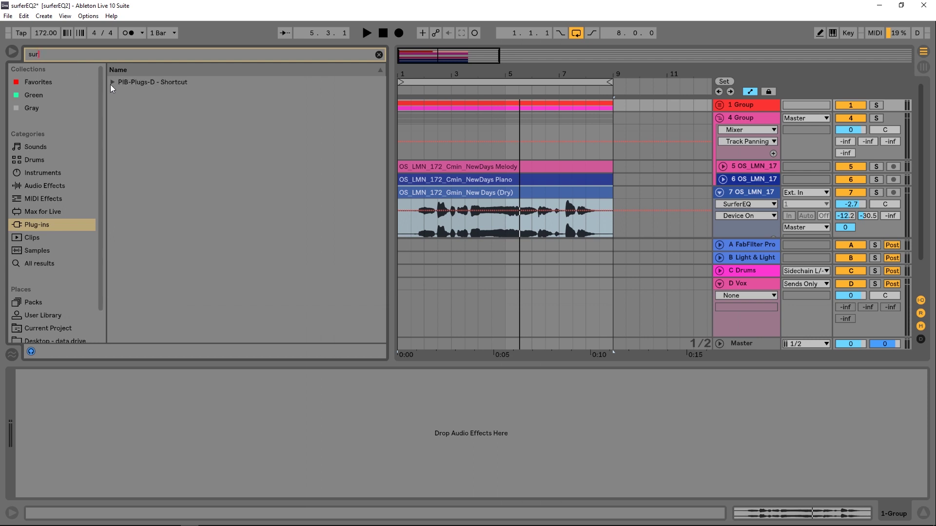
left_click(113, 82)
left_click(121, 96)
left_click(123, 98)
left_click(141, 107)
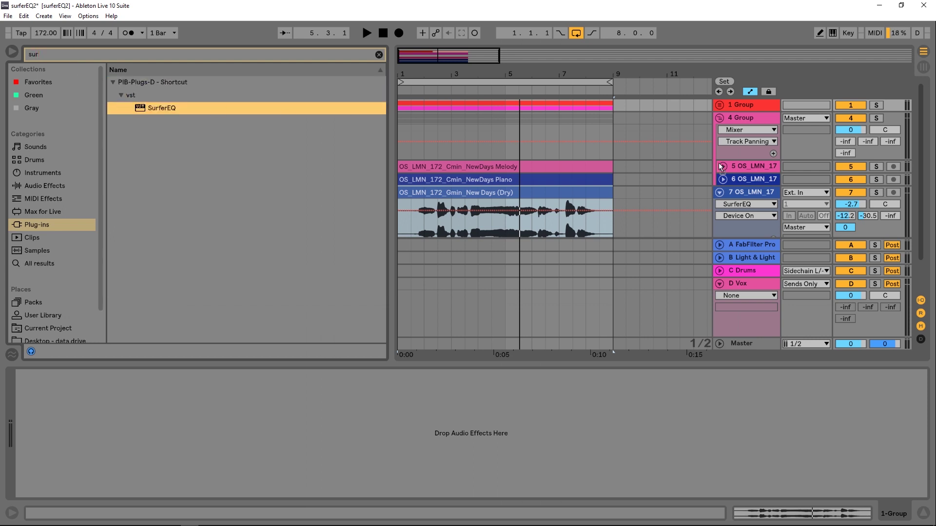
left_click_drag(738, 116, 738, 116)
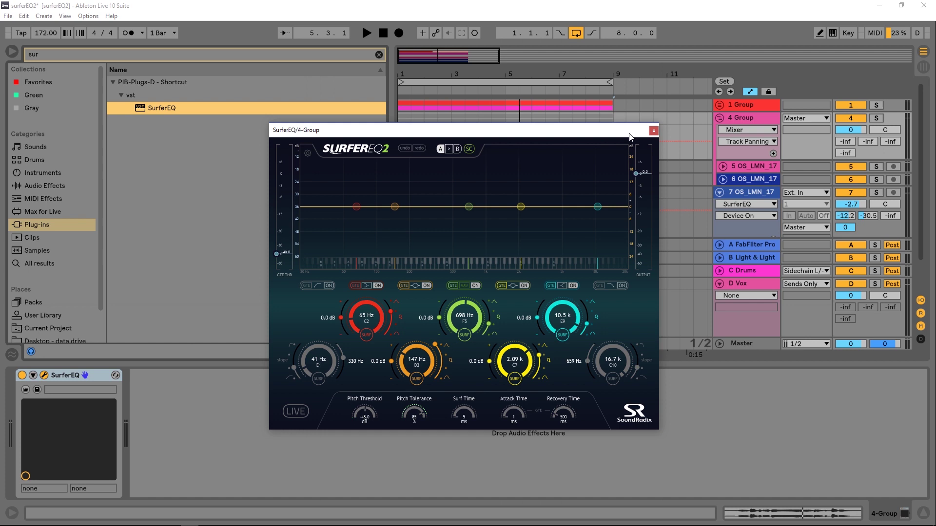
Enable SurferEQ's side-chain (SC) input and close the plug-in window.
left_click_drag(632, 136, 613, 106)
left_click(453, 118)
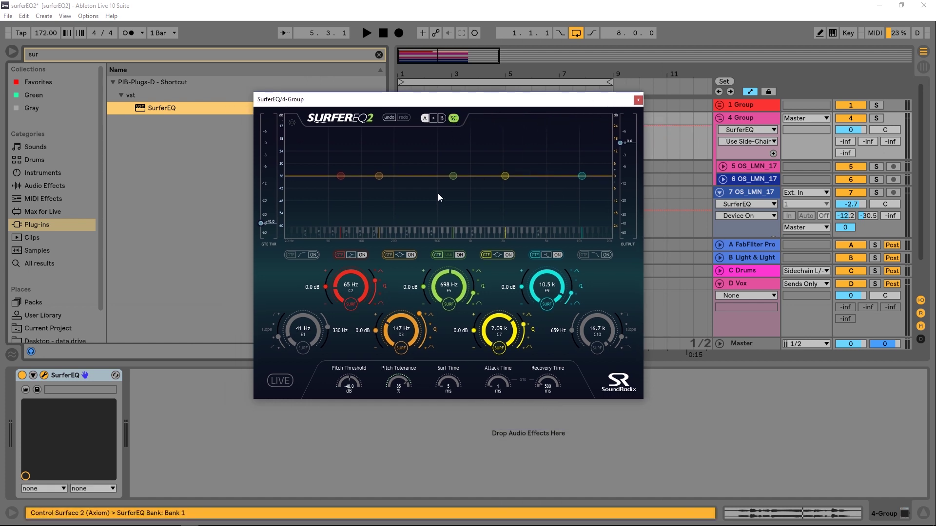
left_click(638, 100)
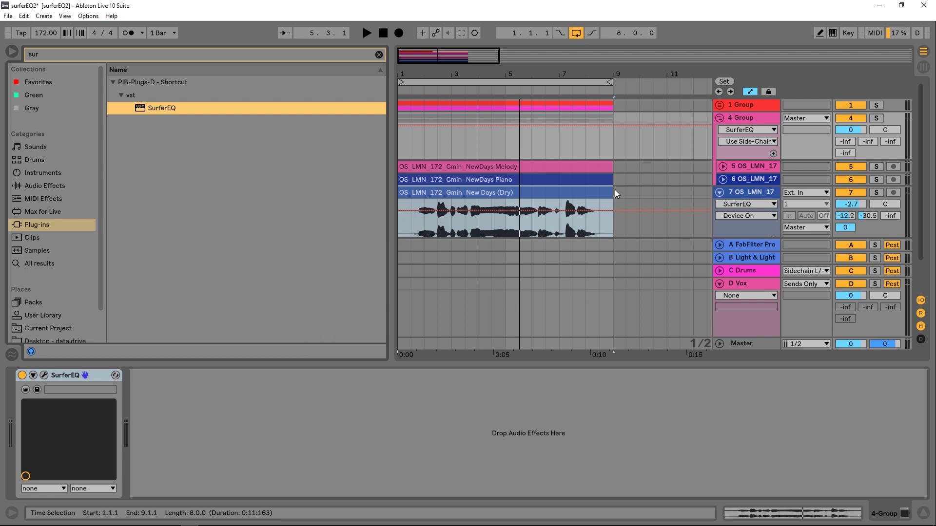
Send the dry vocal on track 7 to the D Vox return at -14.4 dB.
left_click(753, 197)
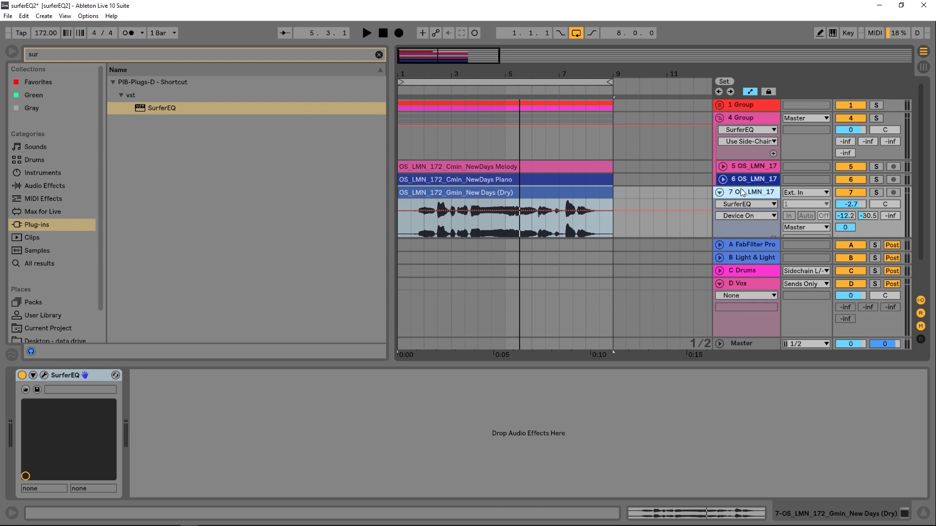
left_click(603, 205)
mouse_move(845, 227)
left_mouse_down()
mouse_move(846, 244)
mouse_move(850, 214)
left_mouse_up()
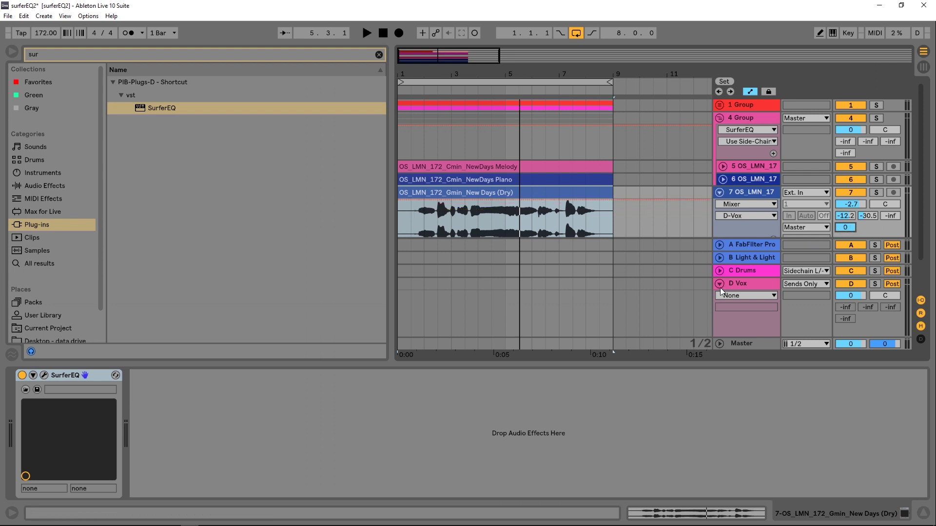
Route the D Vox return's Audio To output into 4-Group.
left_click(746, 295)
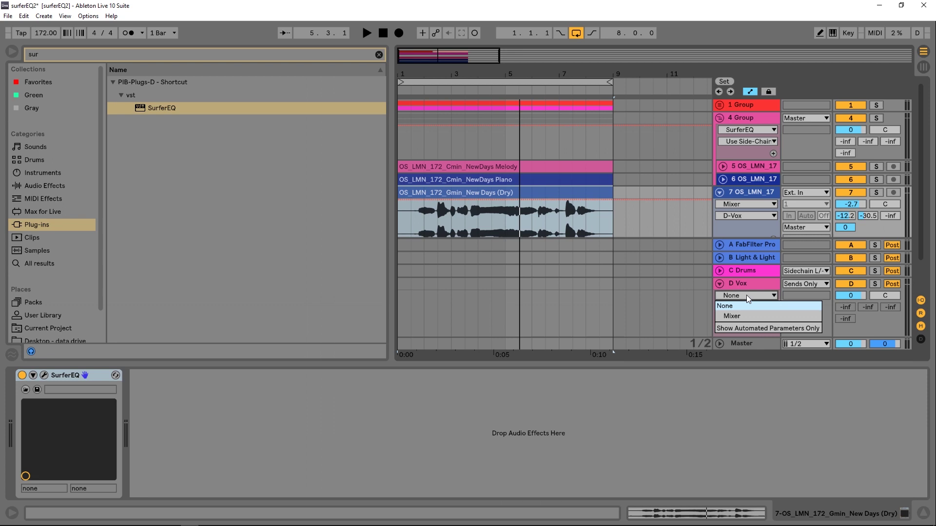
left_click(747, 295)
left_click(797, 283)
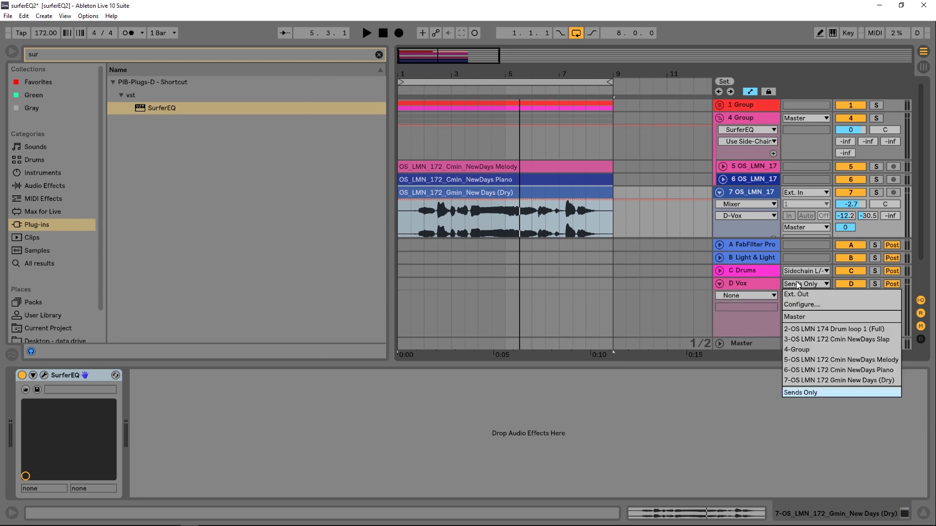
left_click(792, 349)
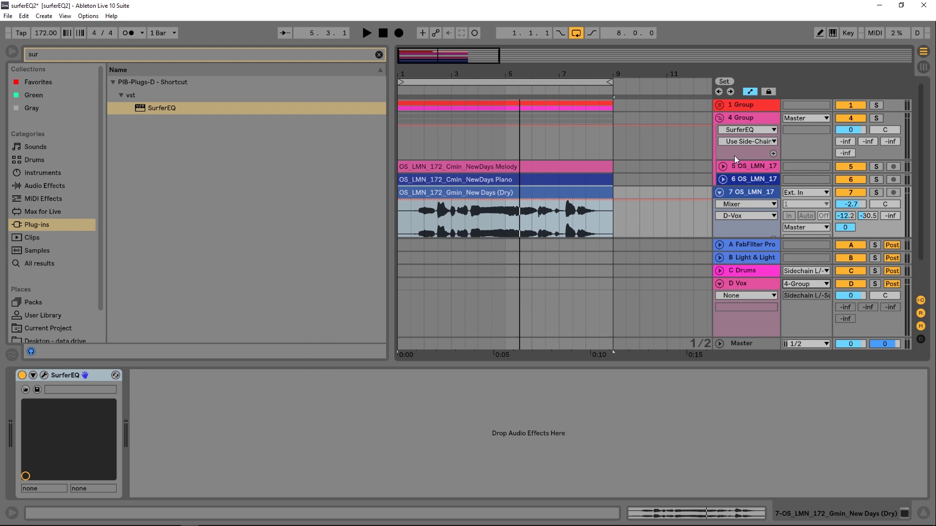
Reopen 4-Group's SurferEQ, boost band 1 at 65 Hz and band 2 up to 20 dB near 154 Hz, auditioning it.
left_click(744, 119)
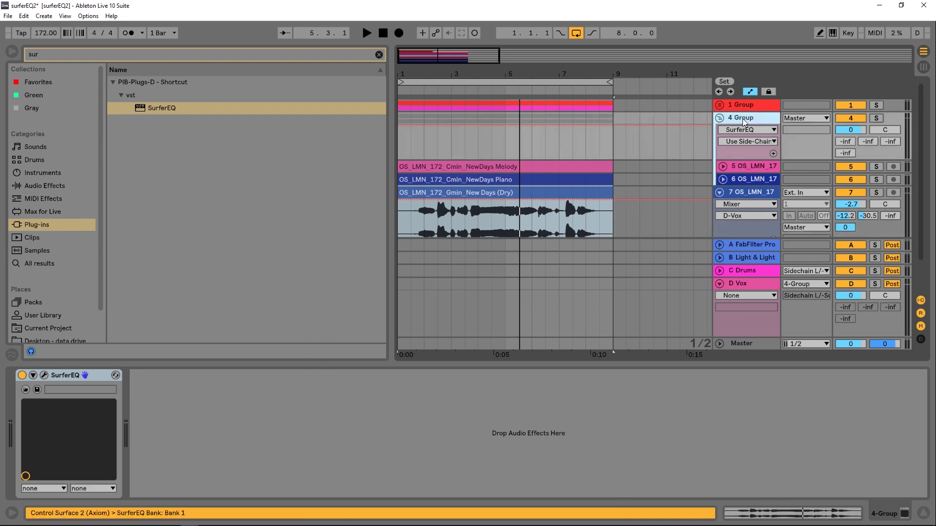
left_click(44, 376)
left_click_drag(442, 104, 464, 106)
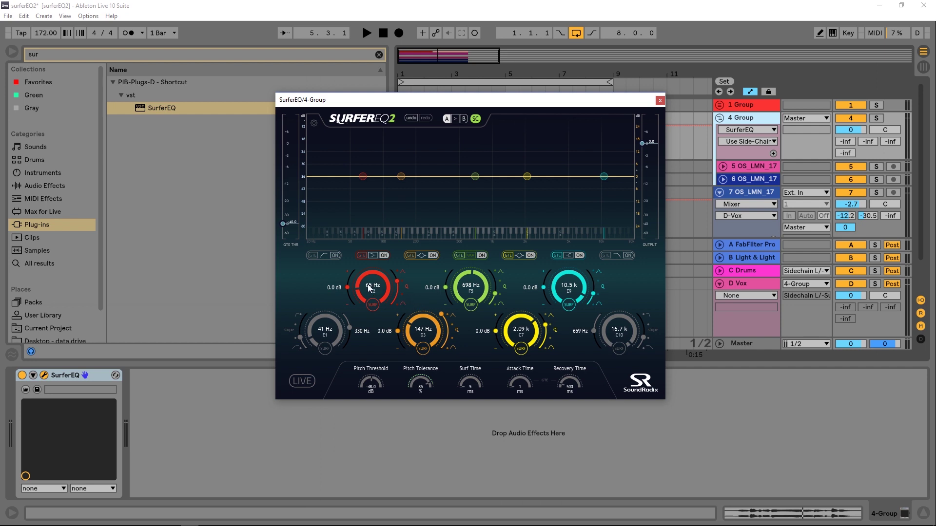
mouse_move(347, 287)
left_mouse_down()
mouse_move(349, 276)
mouse_move(348, 288)
left_mouse_up()
left_click_drag(400, 331, 399, 316)
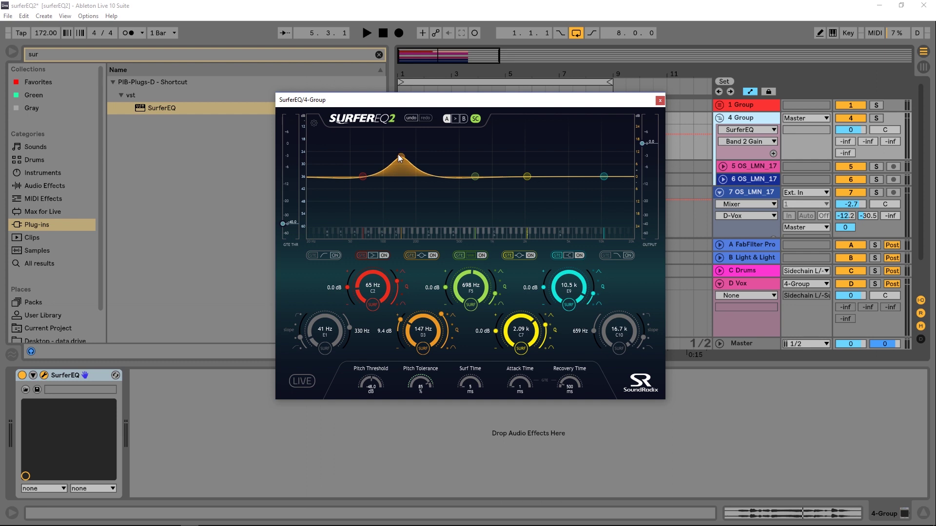
key("space")
left_click_drag(398, 154, 402, 177)
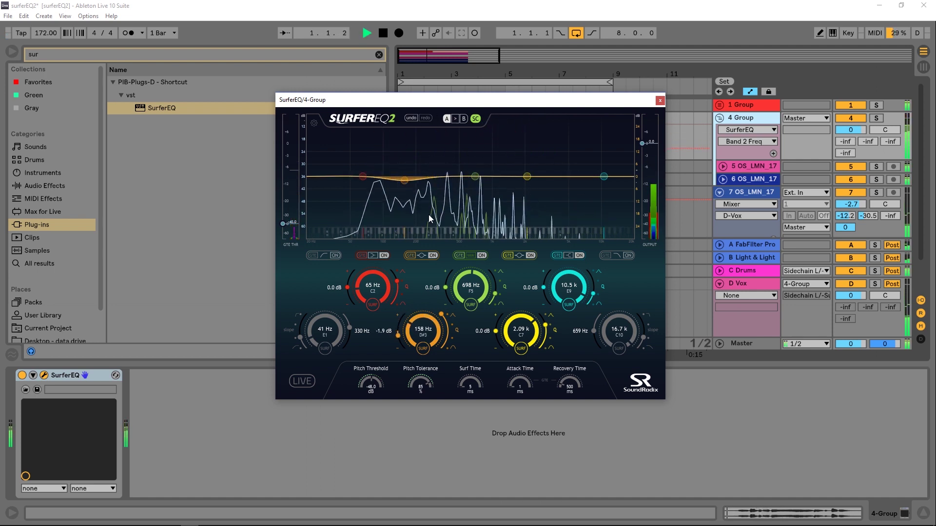
key("space")
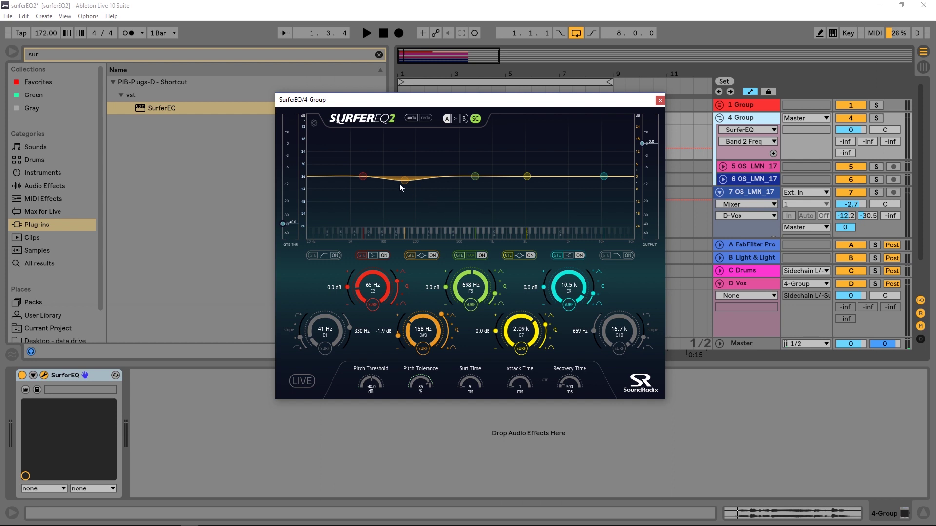
Turn band 2 into a wide -12 dB cut around 522 Hz and audition it.
left_click_drag(399, 184, 440, 189)
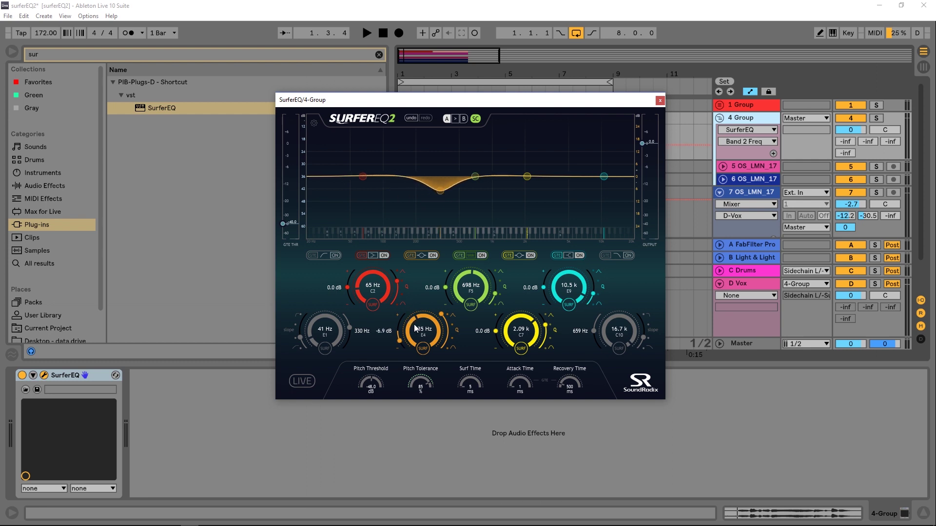
mouse_move(445, 317)
left_mouse_down()
mouse_move(443, 349)
mouse_move(449, 326)
left_mouse_up()
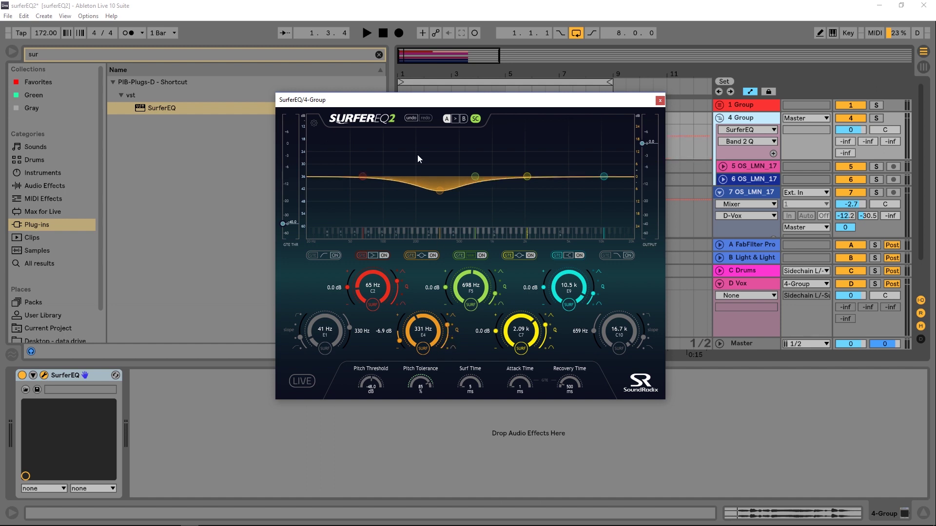
left_click_drag(436, 191, 461, 203)
scroll(463, 197, "down", 3)
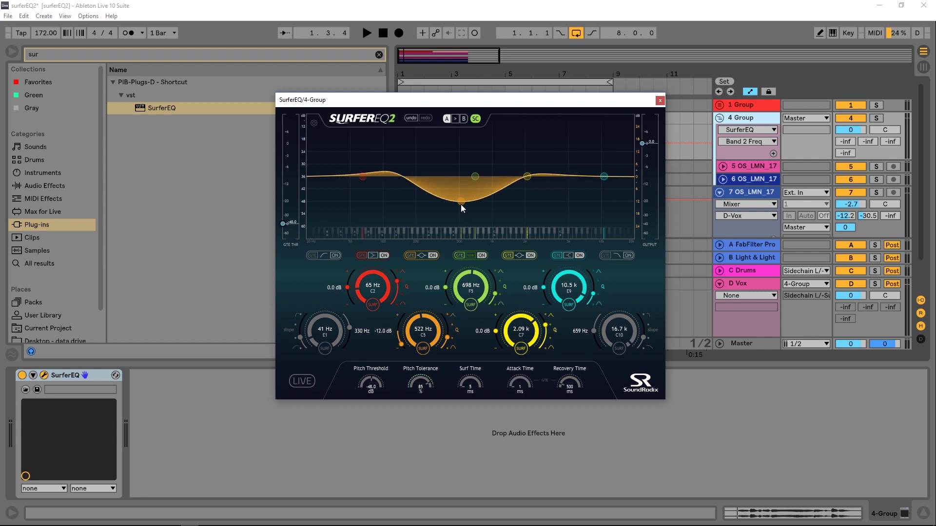
key("space")
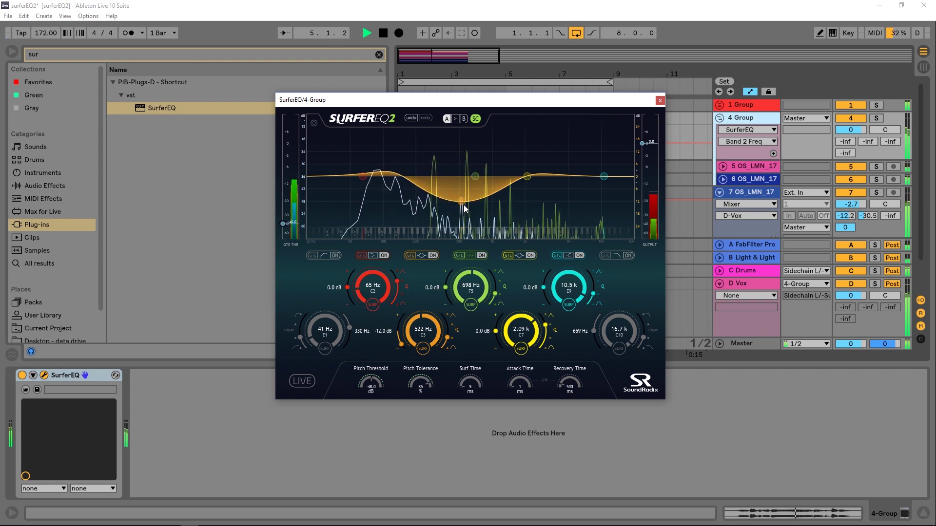
key("space")
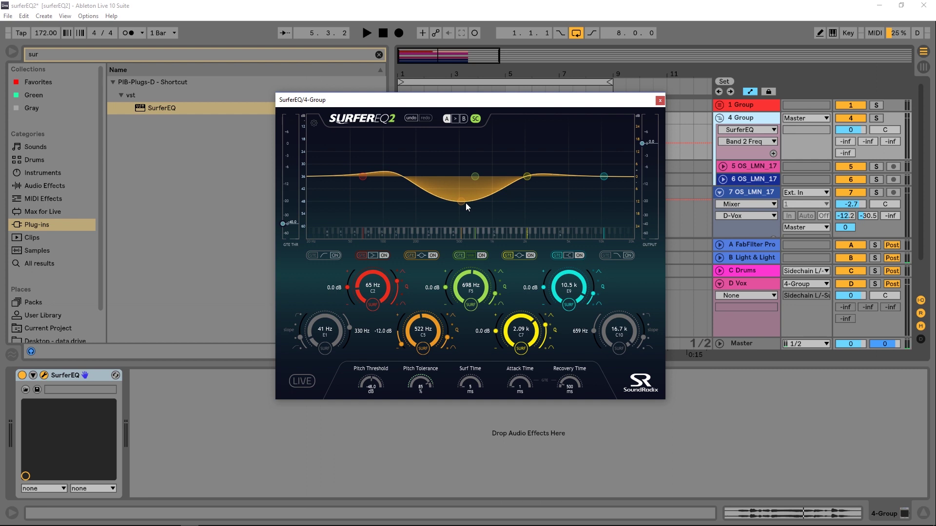
Make band 2 surf the vocal pitch as a narrow, deeper notch on the 2nd harmonic.
left_click(422, 348)
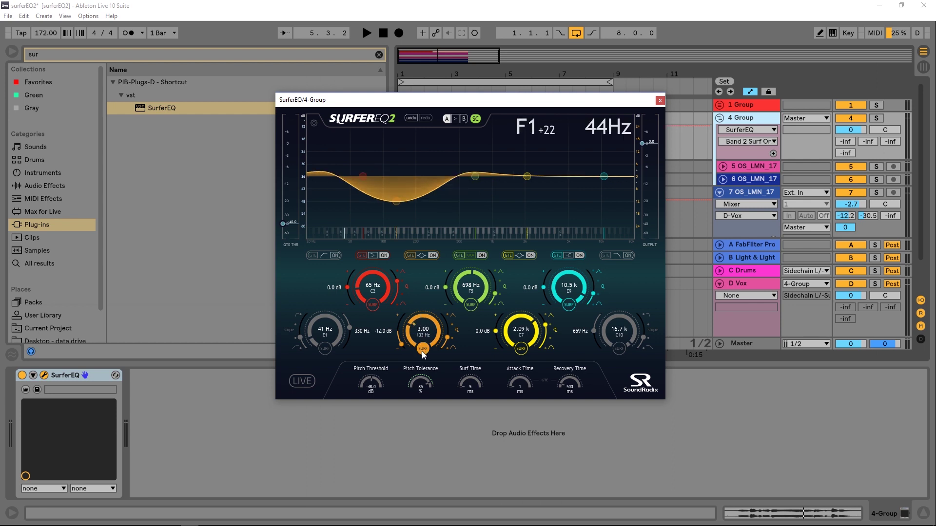
left_click_drag(447, 338, 451, 320)
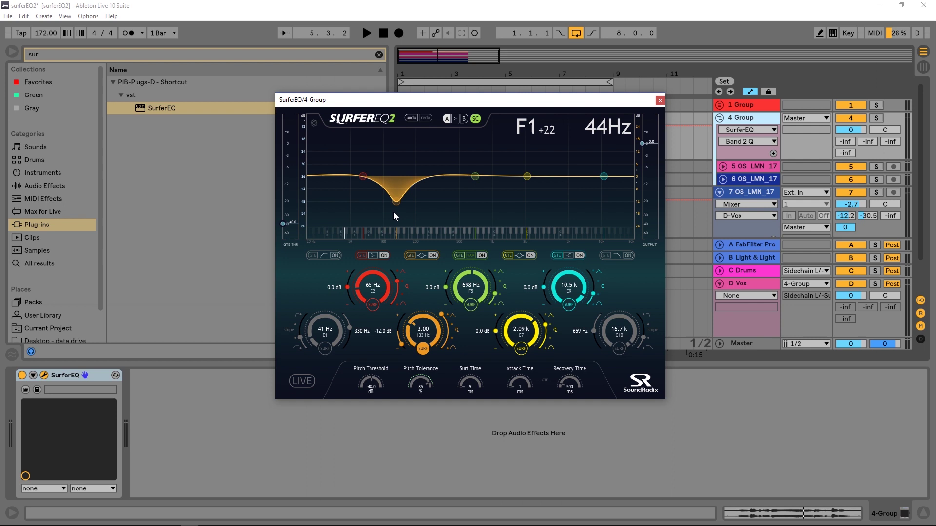
left_click_drag(402, 345, 401, 343)
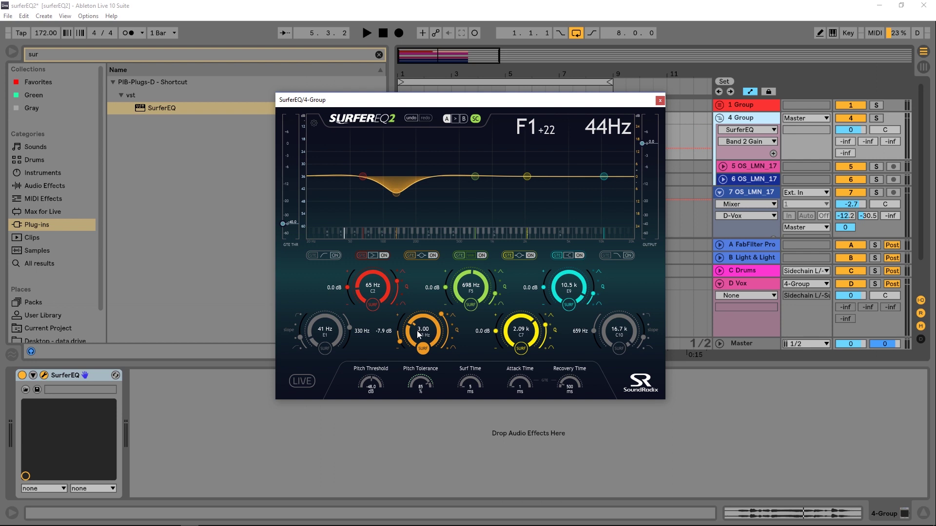
left_click_drag(417, 331, 422, 338)
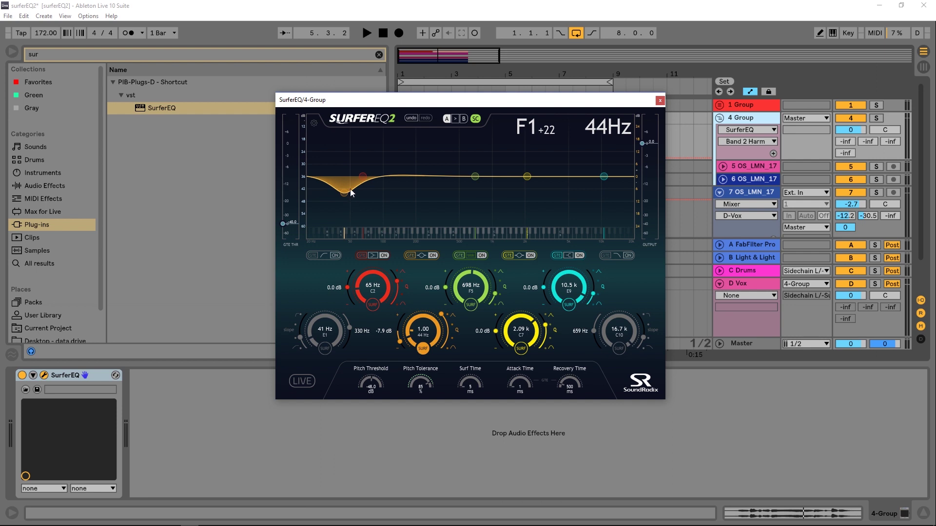
Audition the notch, then deepen band 2's cut to -8.4 dB with Q 2.00.
key("space")
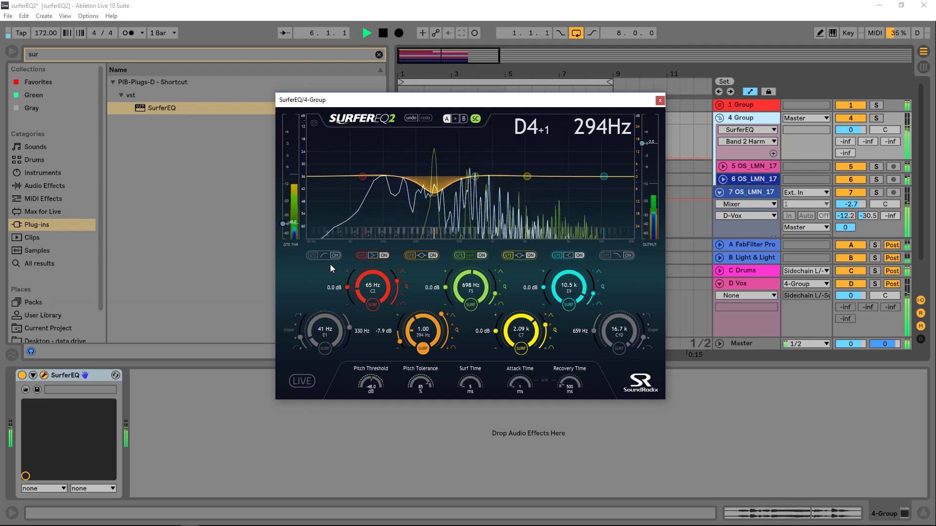
key("space")
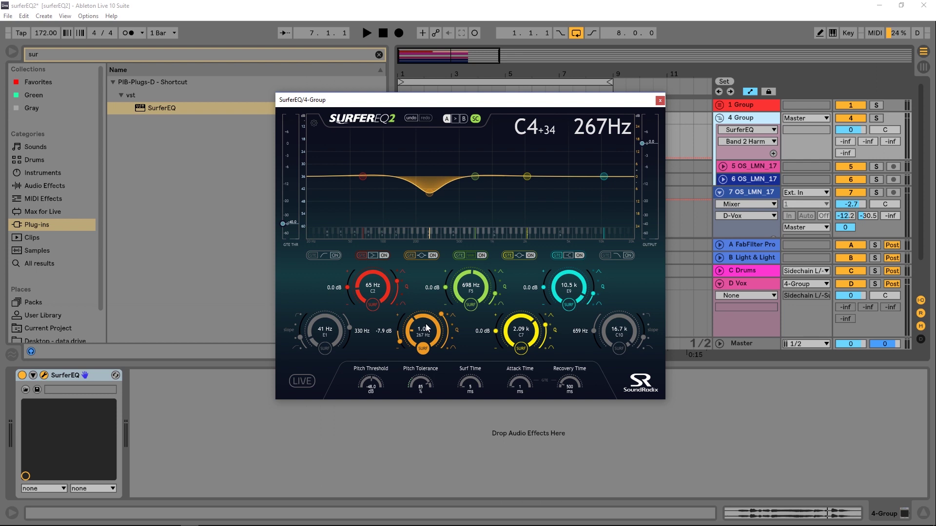
left_click_drag(400, 342, 448, 305)
left_click(439, 349)
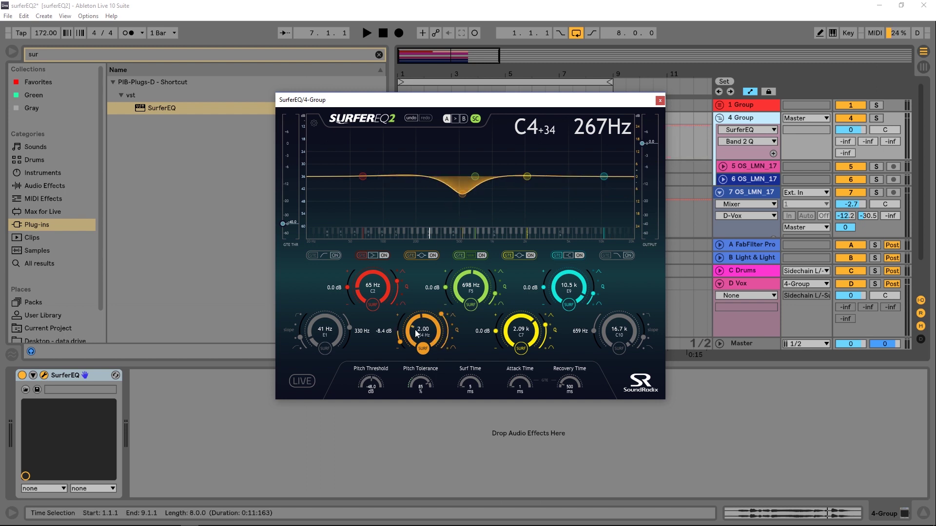
Put band 2 on the fundamental and have green band 3 surf the 3rd harmonic, cutting -4.1 dB at 801 Hz.
left_click_drag(418, 330, 422, 348)
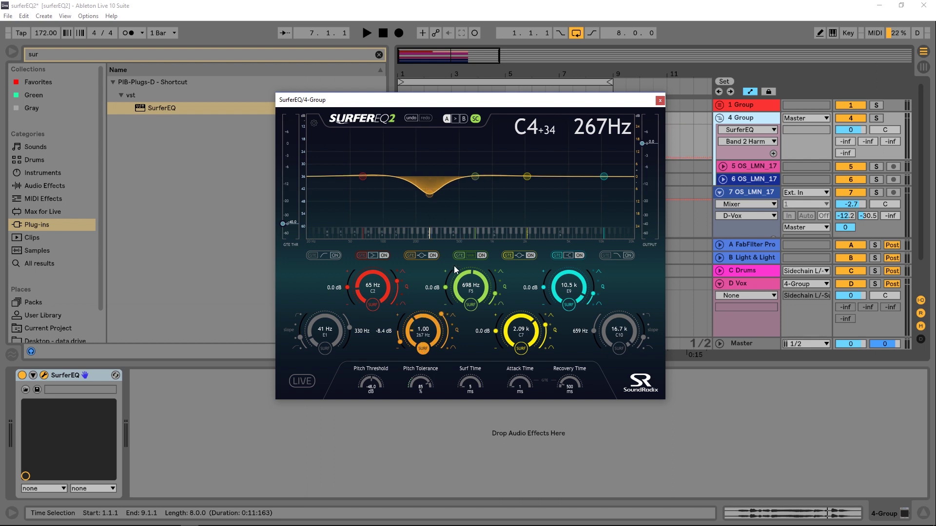
left_click(468, 306)
left_click_drag(471, 288, 496, 265)
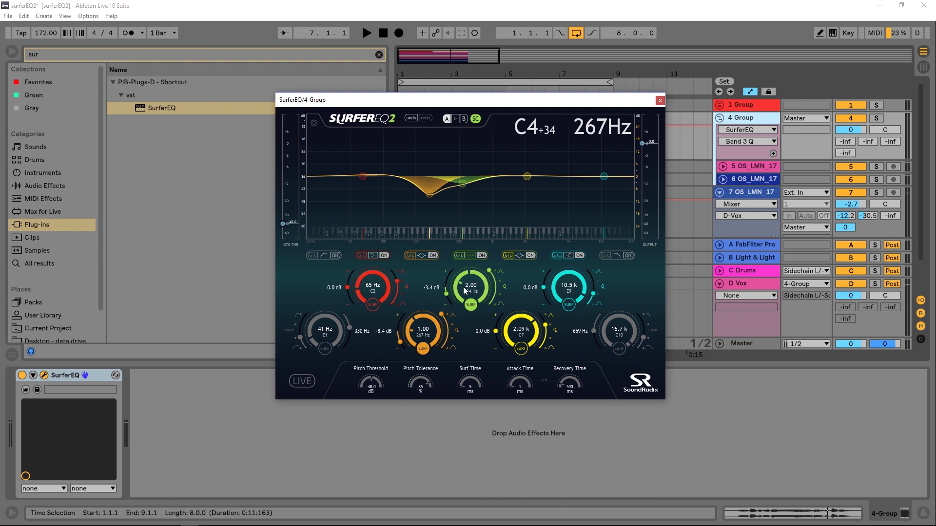
left_click_drag(446, 293, 446, 295)
mouse_move(446, 294)
left_mouse_down()
mouse_move(447, 270)
mouse_move(449, 306)
mouse_move(445, 291)
left_mouse_up()
left_click_drag(473, 287, 468, 287)
Have bands 4 and 5 surf the 5th and 7th harmonics with gentle -2.8 and -1.2 dB cuts.
left_click(521, 350)
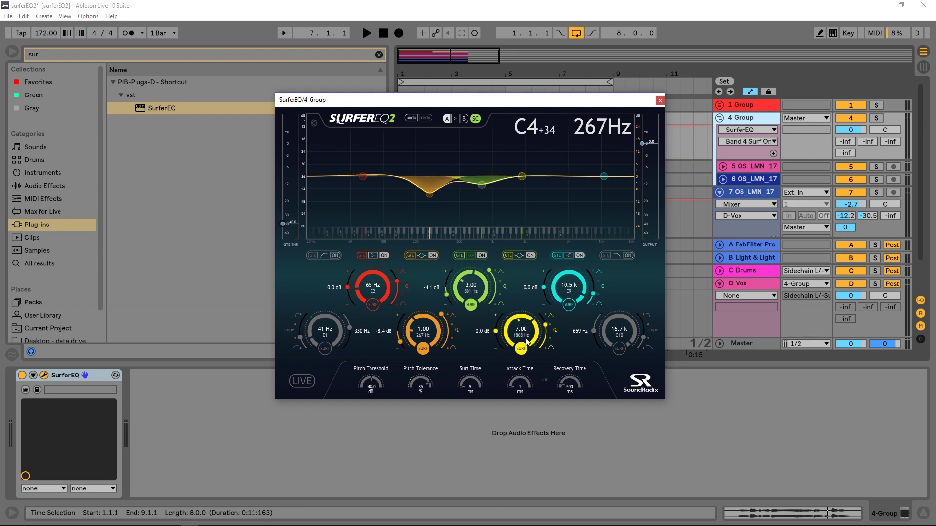
left_click_drag(523, 330, 500, 342)
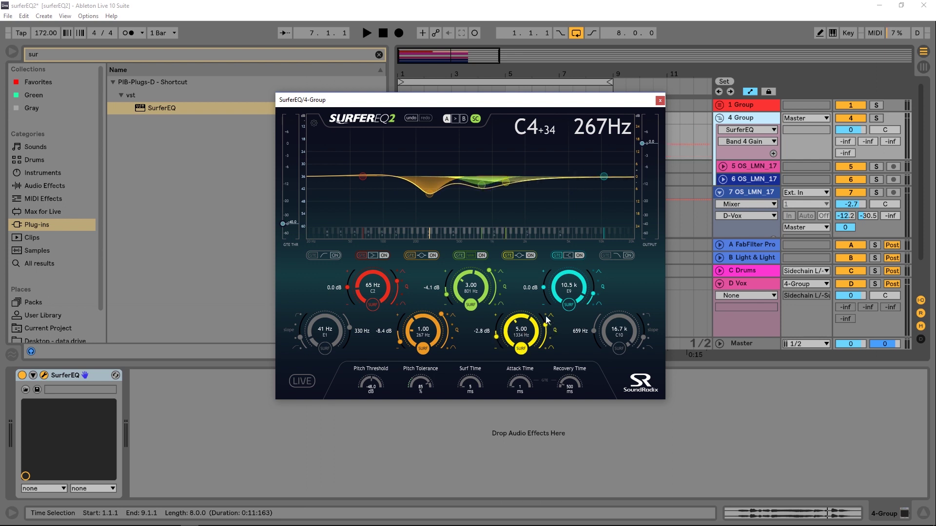
left_click_drag(545, 316, 540, 308)
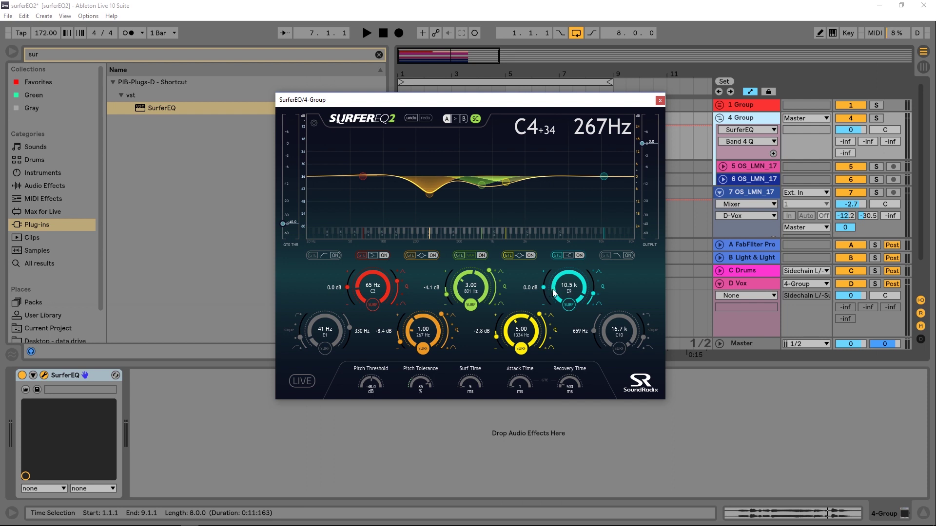
left_click(569, 306)
left_click_drag(573, 289, 572, 295)
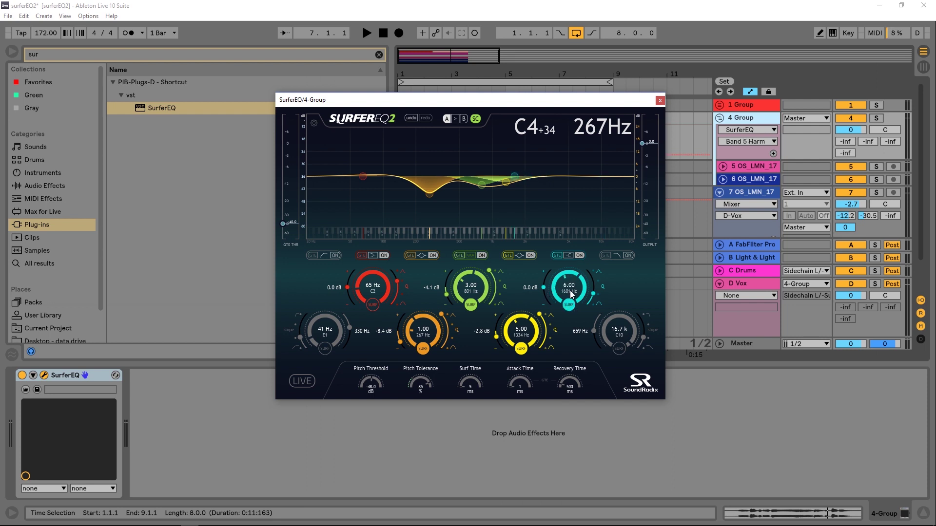
left_click_drag(594, 293, 595, 271)
left_click_drag(544, 288, 545, 295)
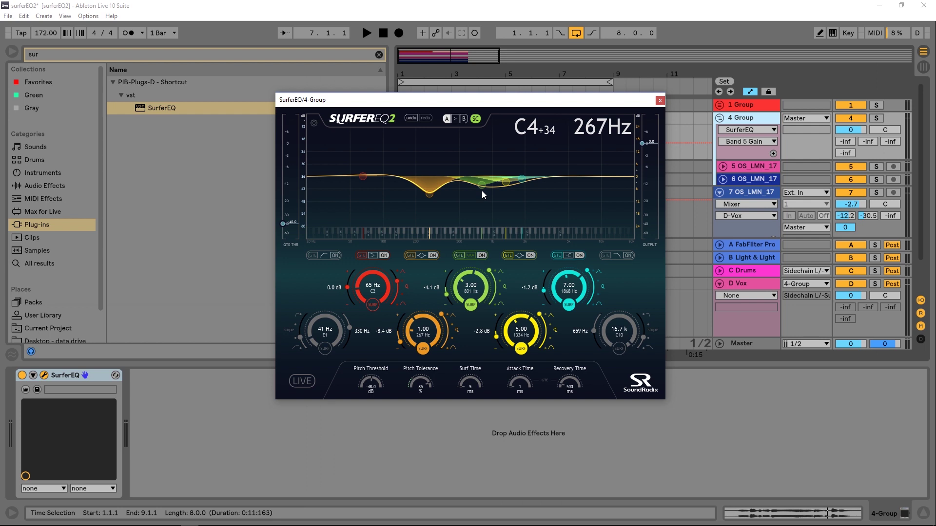
Audition the harmonic cuts, then boost red band 1 by 3.1 dB at 65 Hz.
key("space")
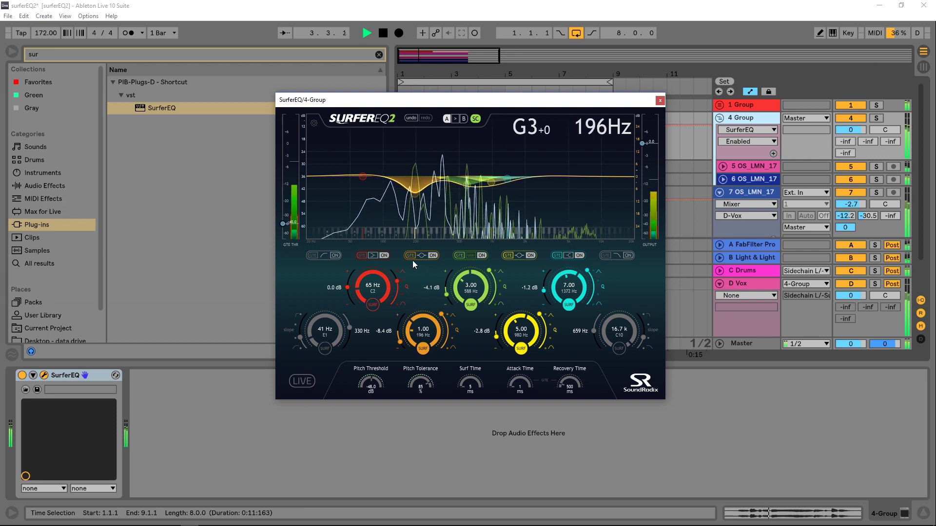
key("space")
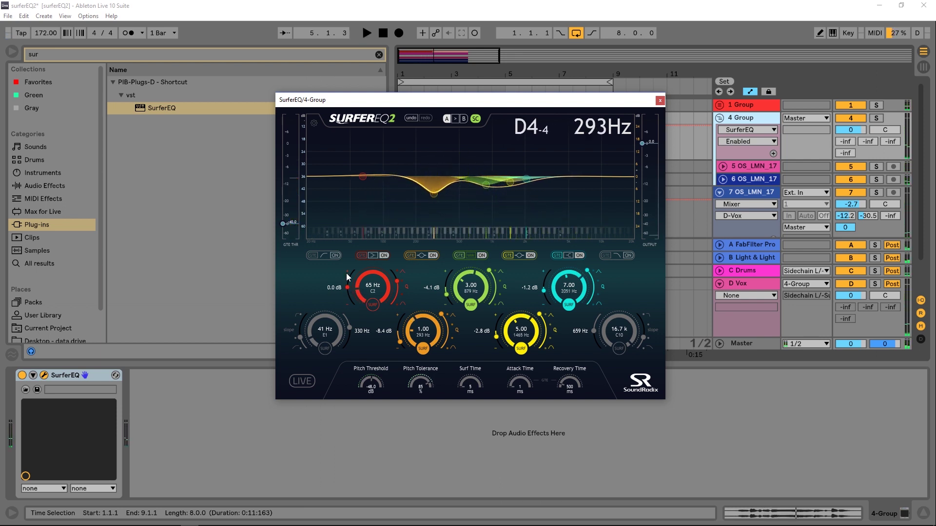
left_click_drag(349, 288, 346, 279)
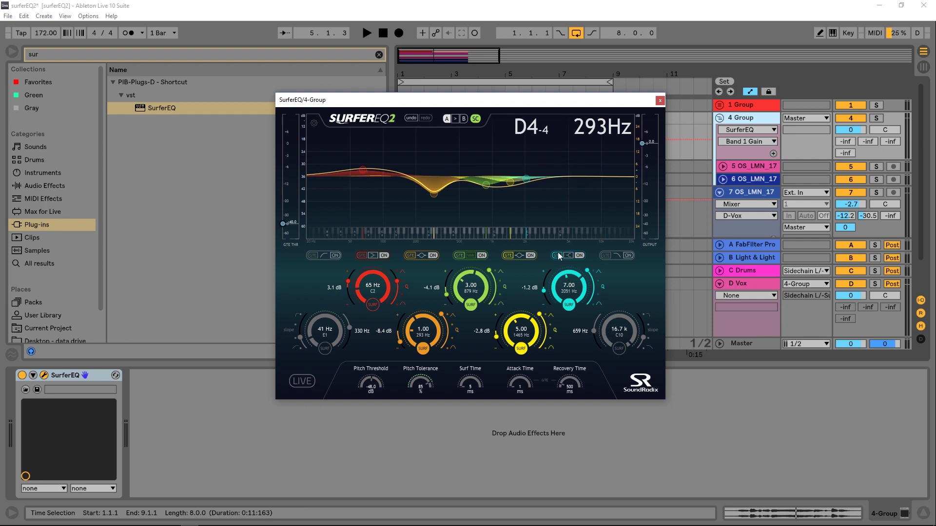
Turn off band 5's SURF and make it a wide +3.5 dB boost at 6.24 kHz while playing.
left_click(568, 305)
left_click_drag(545, 292, 543, 276)
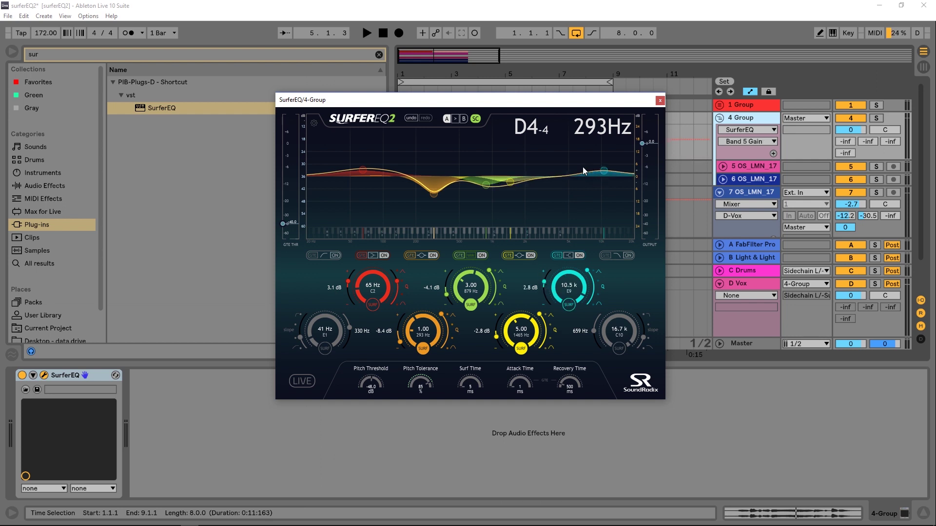
left_click_drag(585, 172, 582, 172)
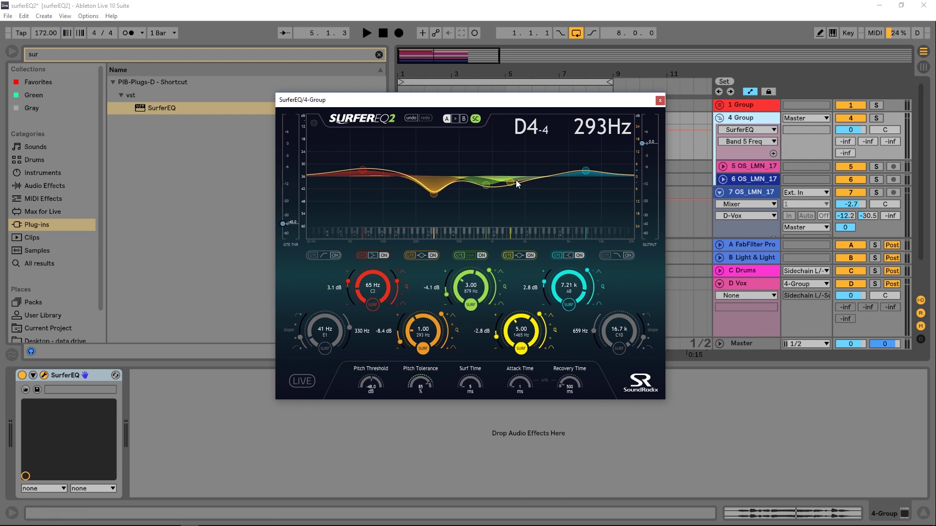
key("space")
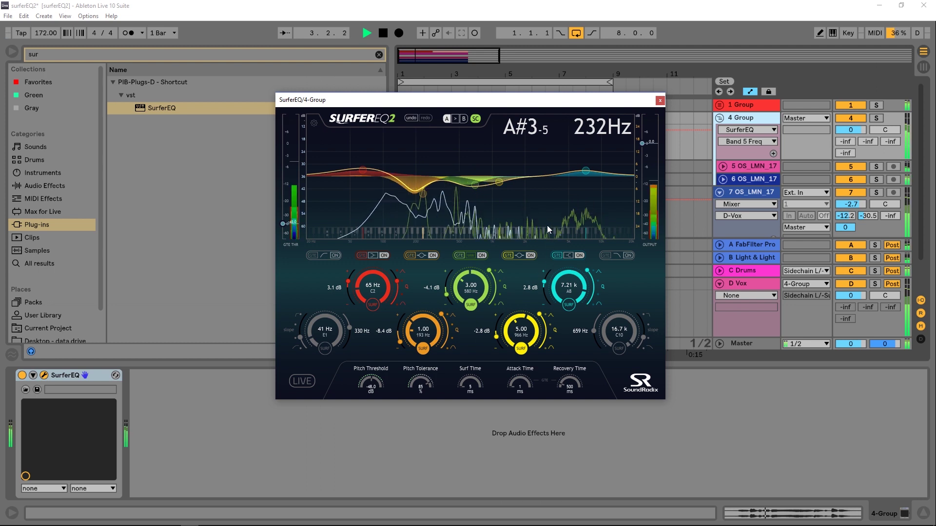
left_click_drag(585, 170, 579, 172)
left_click_drag(587, 270, 593, 290)
Compare SurferEQ bypassed and active, then stop playback.
left_click(638, 388)
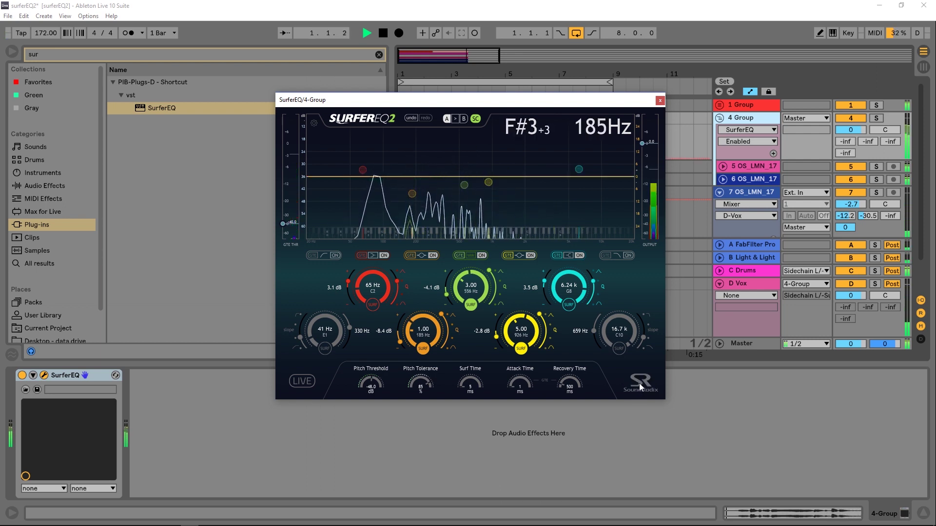
left_click(639, 384)
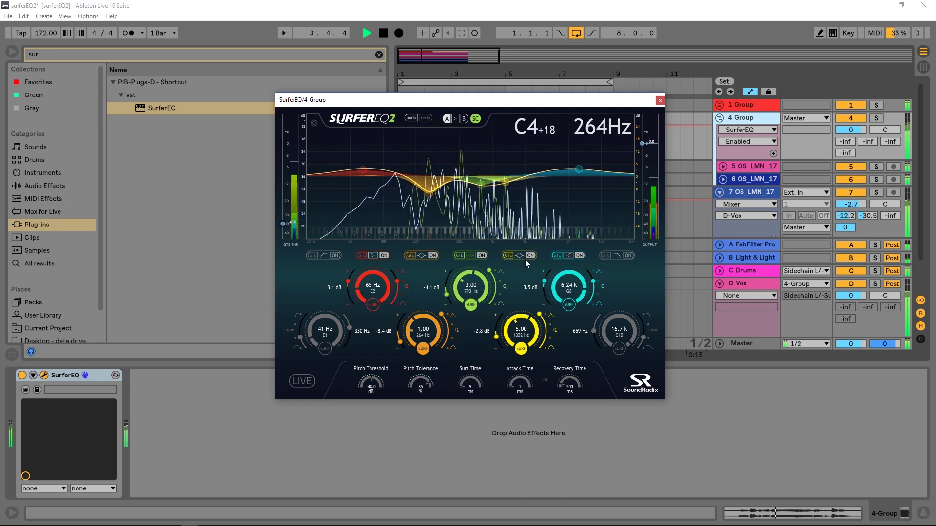
key("space")
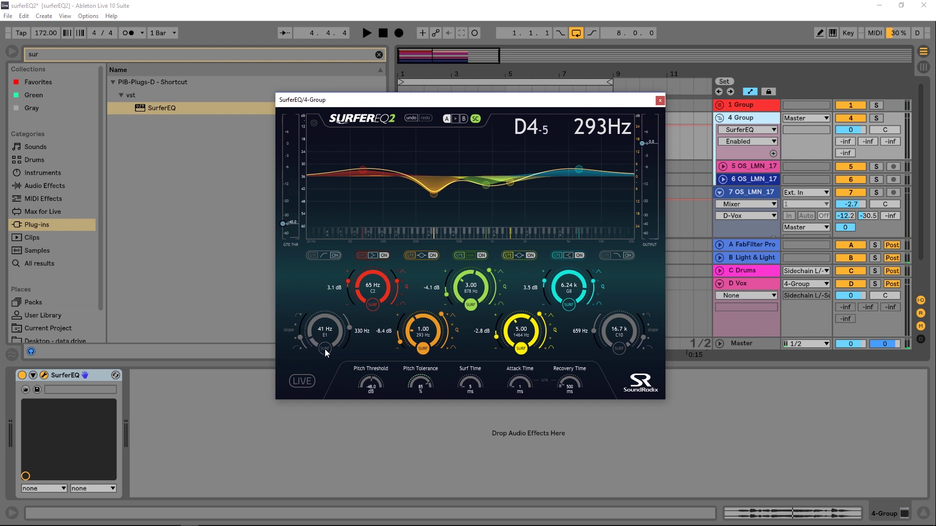
Make the high cut surf the vocal pitch, audition it, and reduce Surf Time from 1286 ms to 268 ms.
left_click(621, 349)
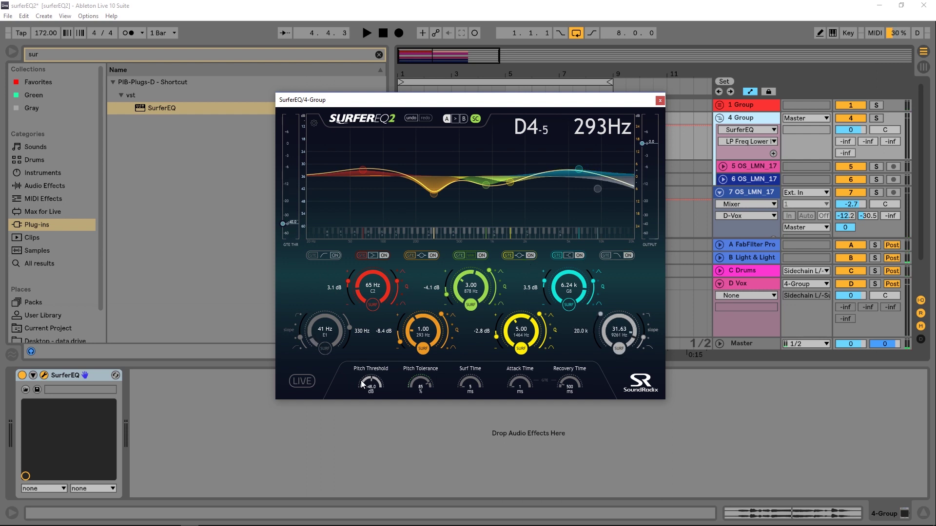
scroll(416, 384, "down", 3)
scroll(416, 384, "up", 5)
scroll(470, 384, "up", 2)
left_click_drag(470, 384, 452, 368)
key("space")
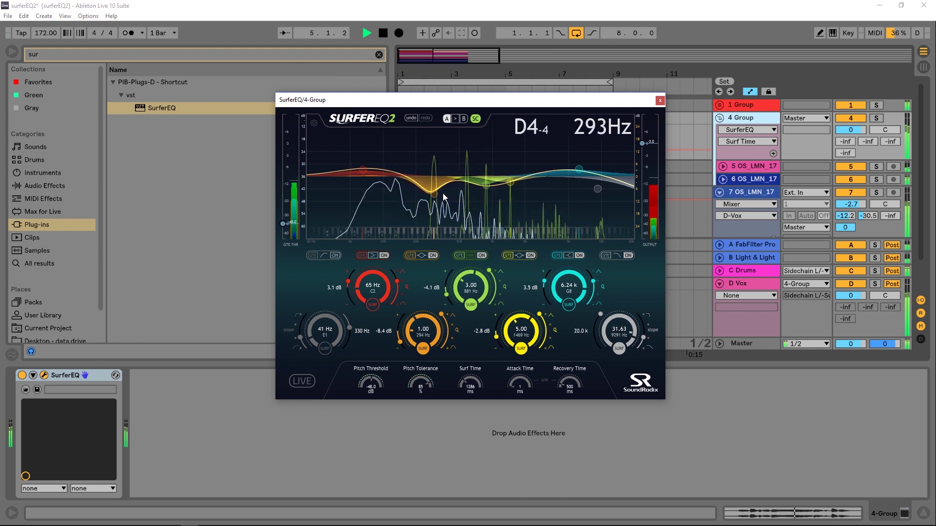
key("space")
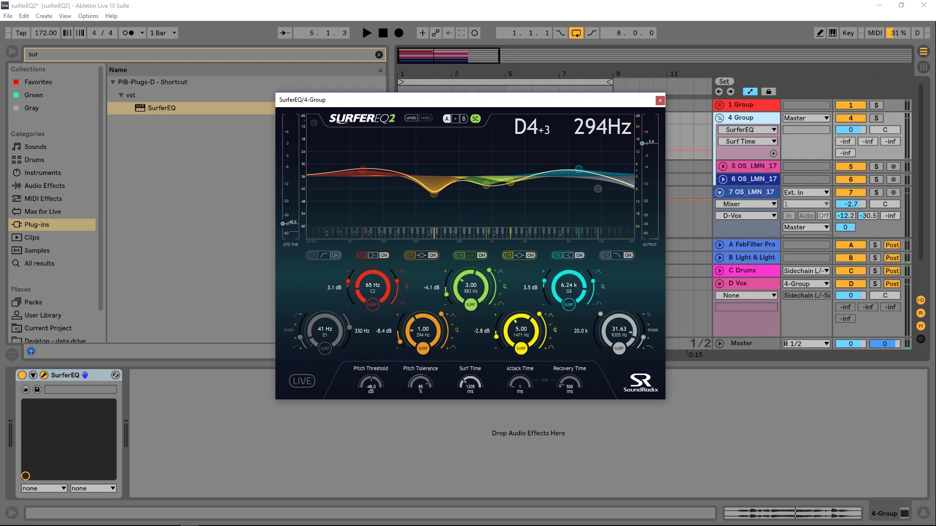
mouse_move(469, 384)
left_mouse_down()
mouse_move(464, 392)
mouse_move(471, 390)
left_mouse_up()
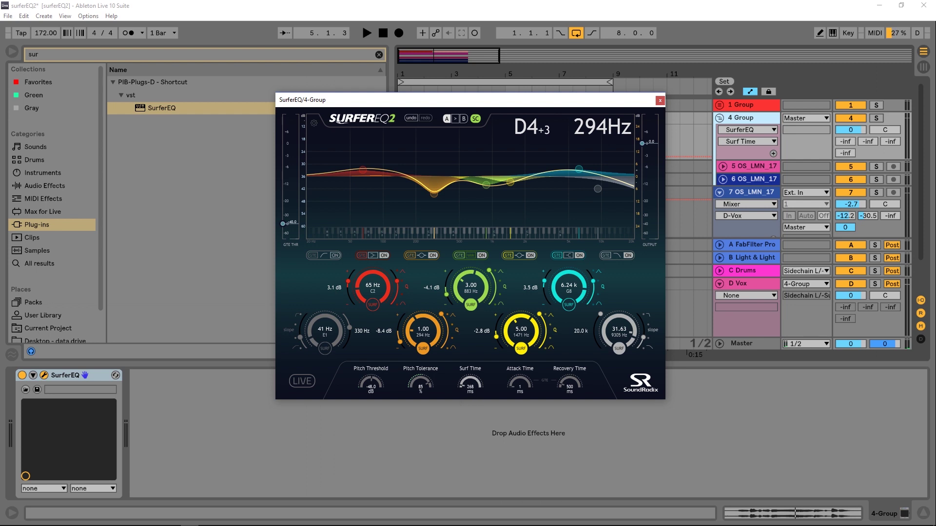